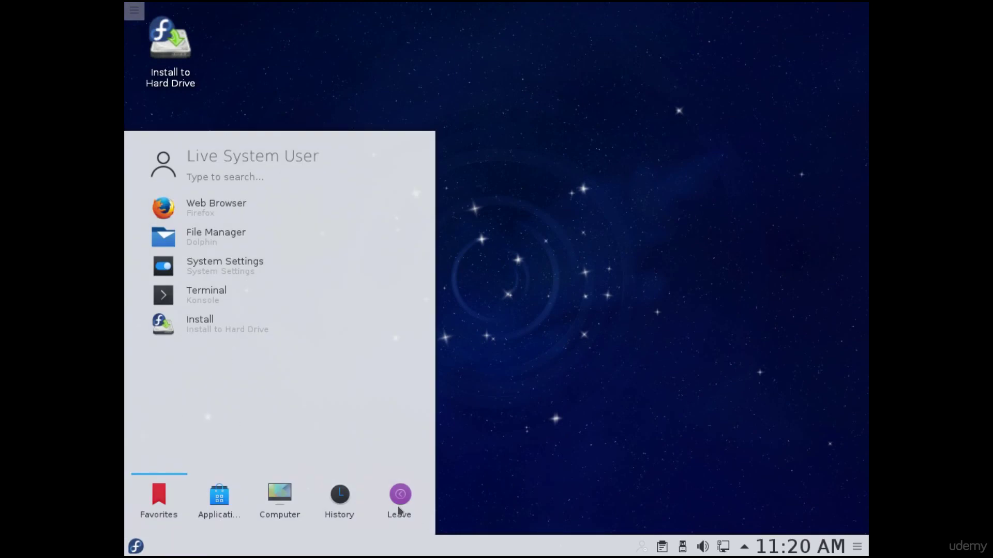
Step: Choose Restart from the Leave section of the Kickoff launcher
click(380, 516)
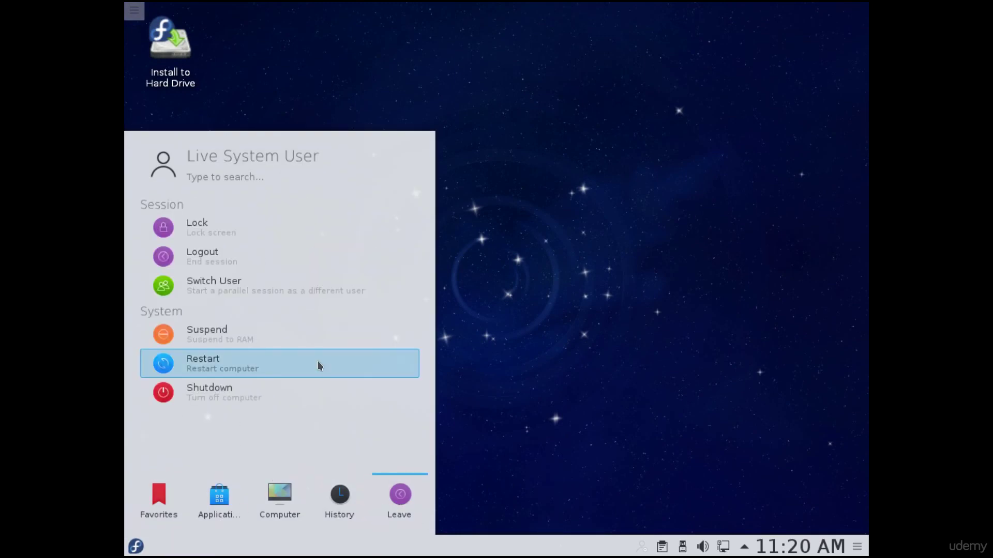
click(317, 362)
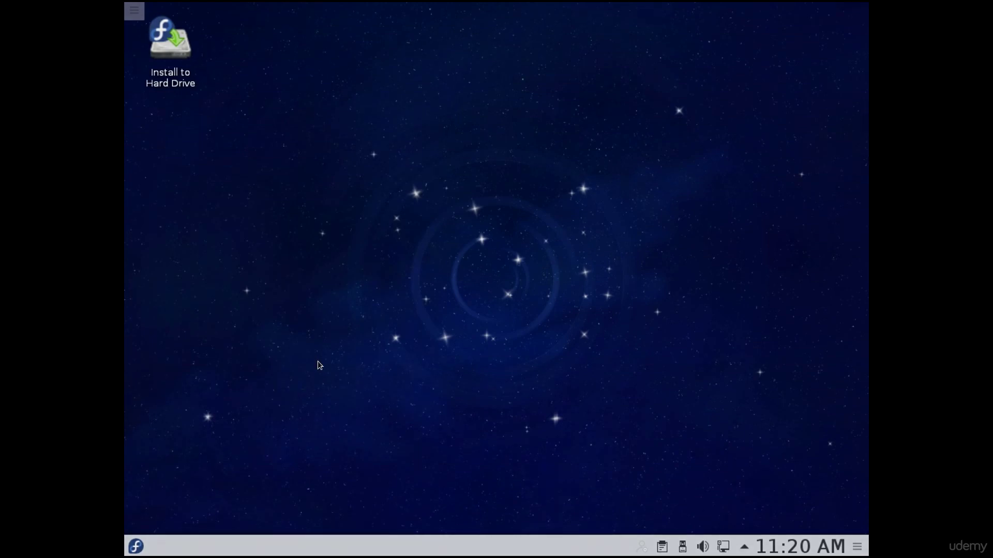
Step: Confirm Reboot in the Rebooting dialog and let the live session shut down
click(538, 339)
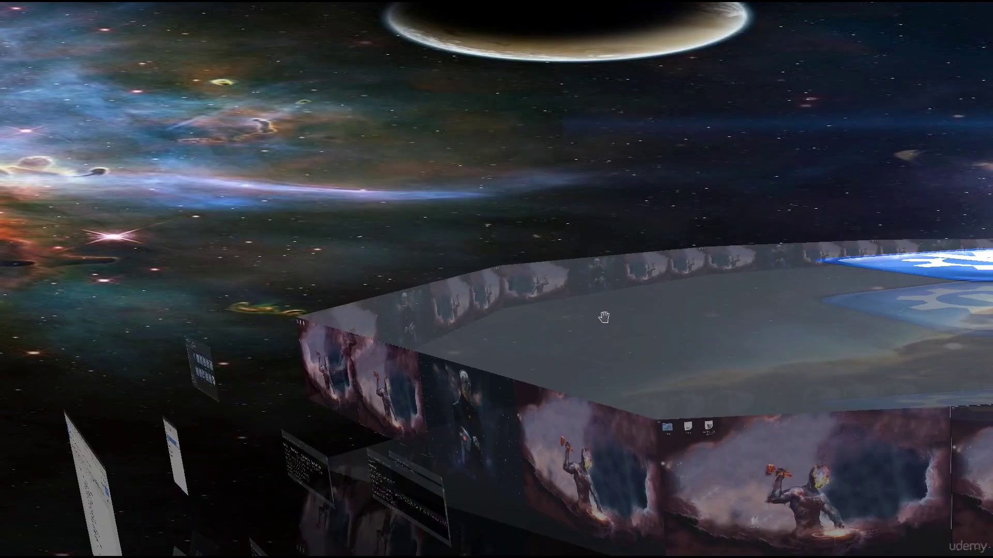
Step: Tilt and spin the host's 3D desktop cube through several faces while the VM restarts
drag(604, 317, 604, 307)
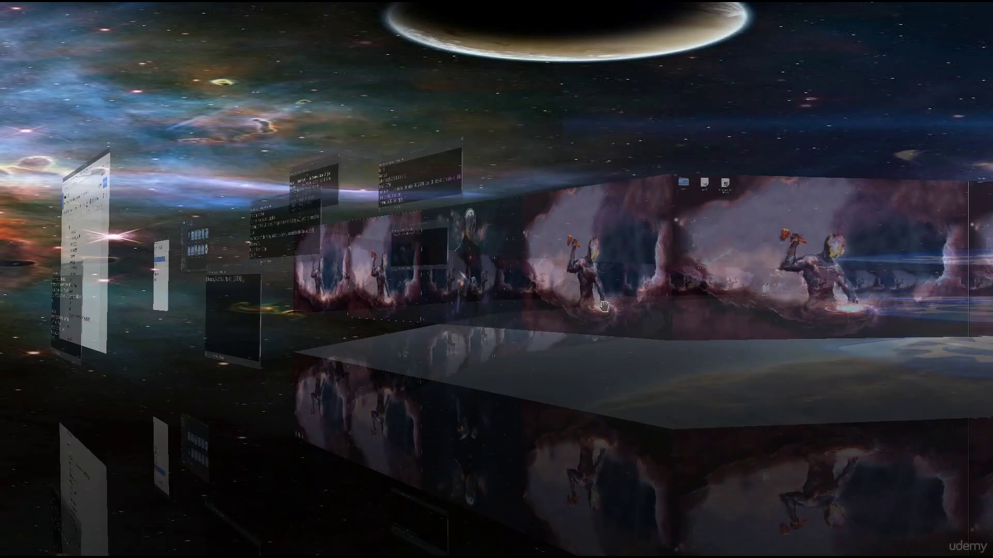
drag(165, 280, 66, 307)
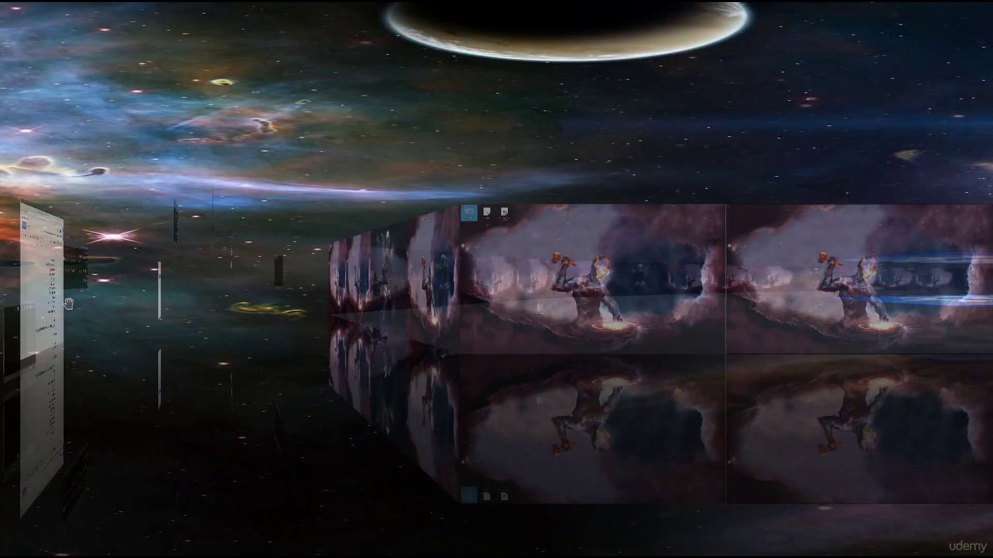
drag(88, 301, 508, 297)
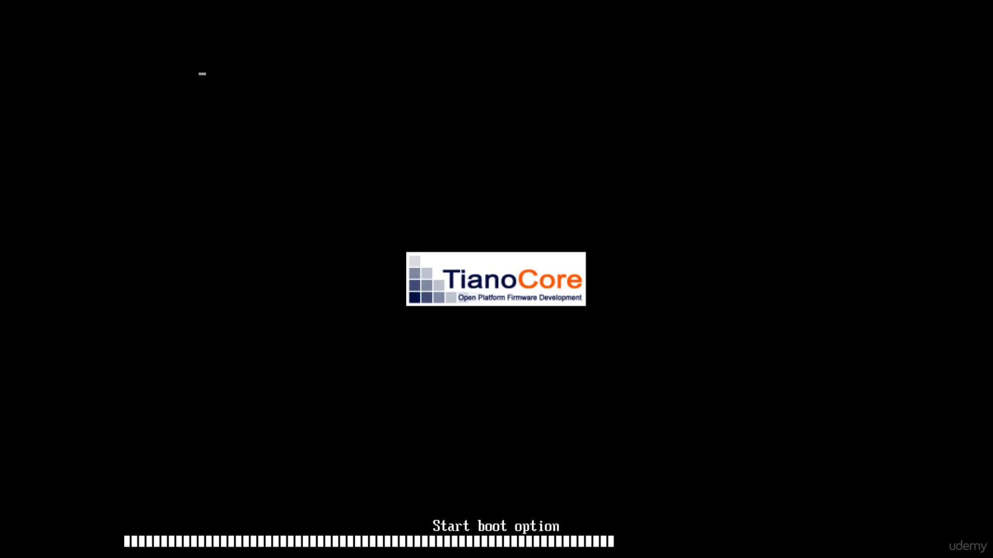
Step: Move between the GRUB entries, then boot the first normal Fedora 24 entry
key(Down)
key(Up)
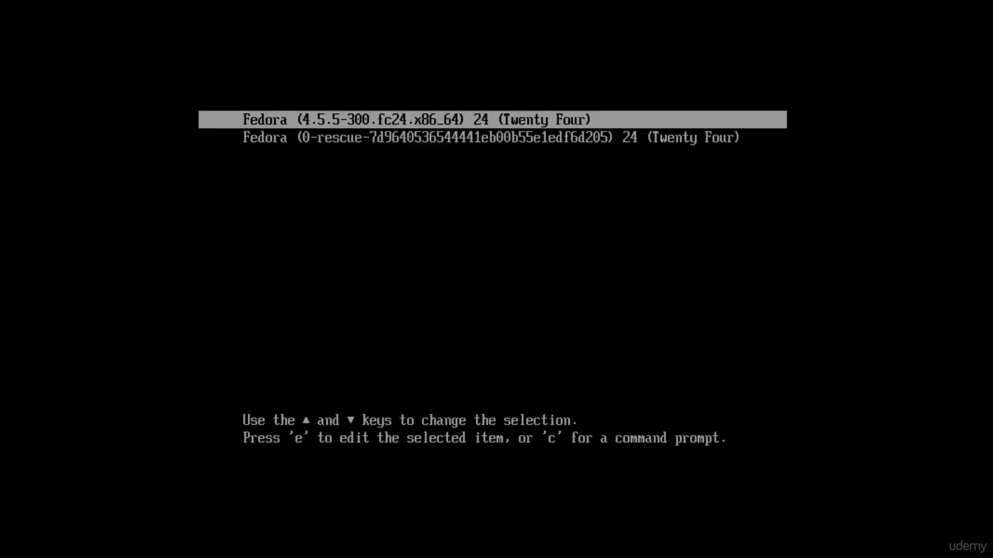
key(Down)
key(Up)
key(Return)
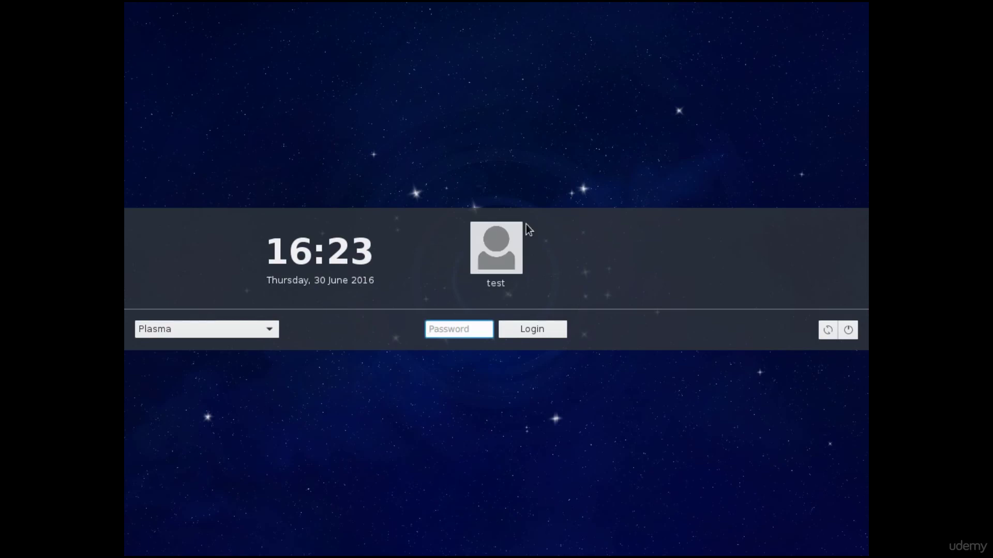
Step: Enter the account password on the SDDM screen to start the Plasma session
text(test)
key(Return)
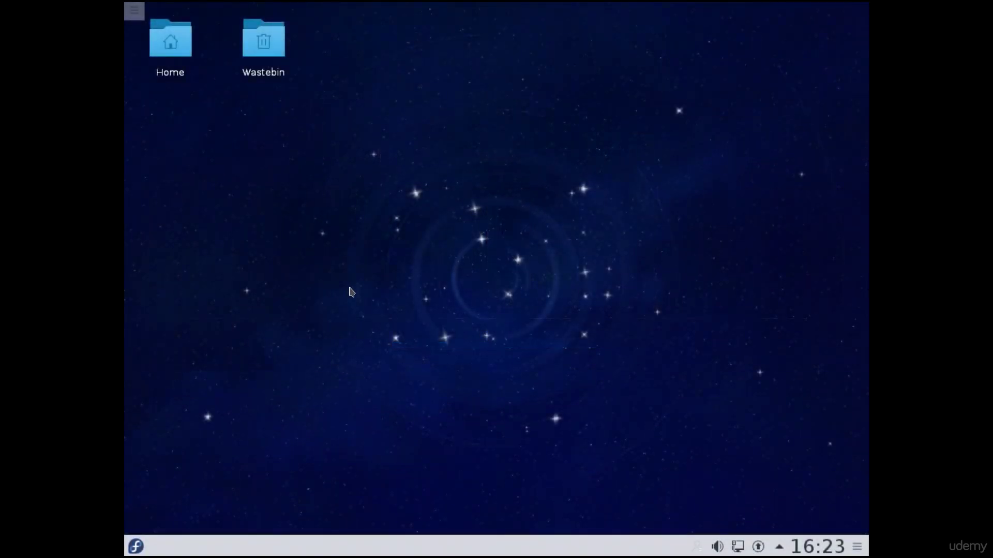
Step: Once the desktop with Home and Wastebin icons loads, drag a selection box on empty space
drag(345, 160, 448, 236)
Step: View the network connections and audio volume tray popups, closing each one
click(739, 547)
click(555, 351)
click(717, 547)
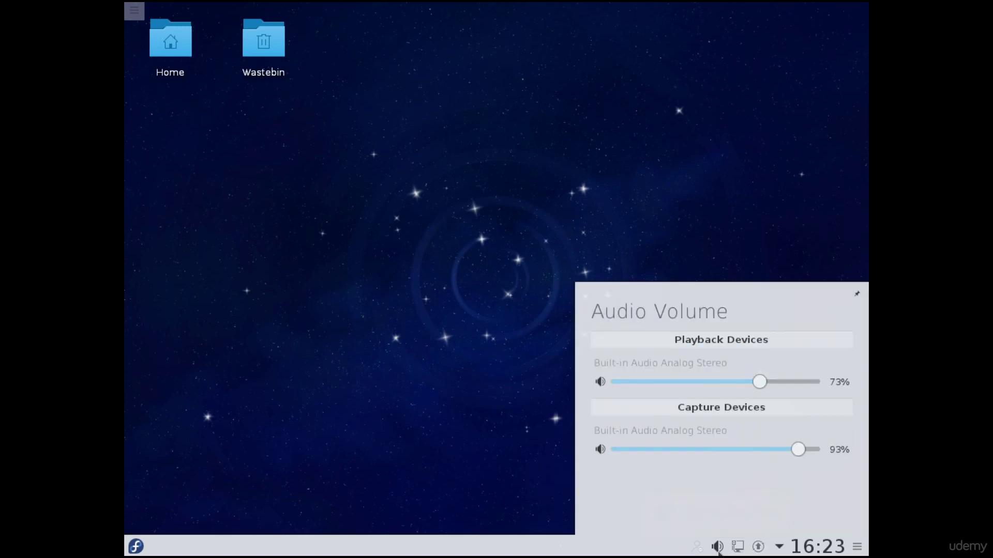
click(354, 440)
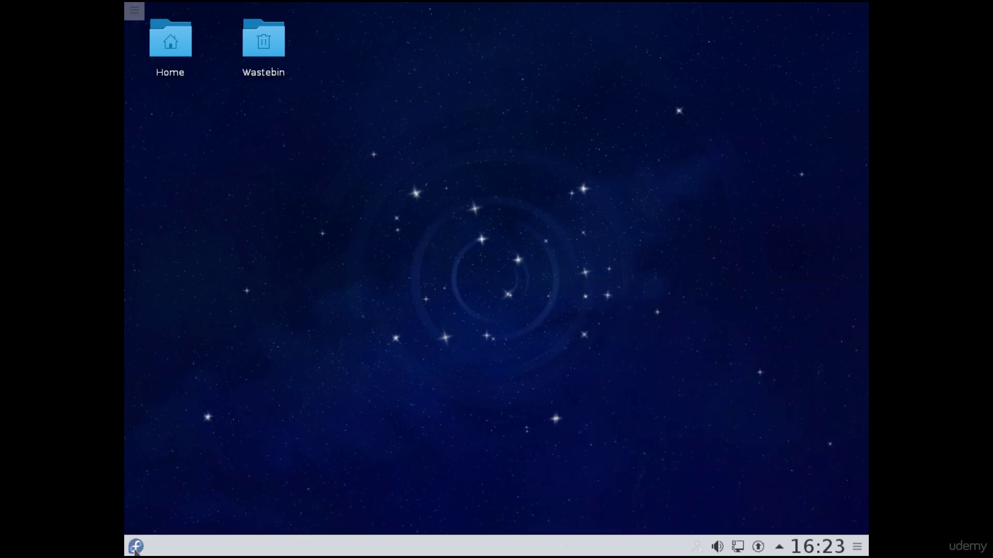
Step: Open System Settings from the launcher, scroll through it, close it, and reopen the launcher
click(140, 548)
click(254, 269)
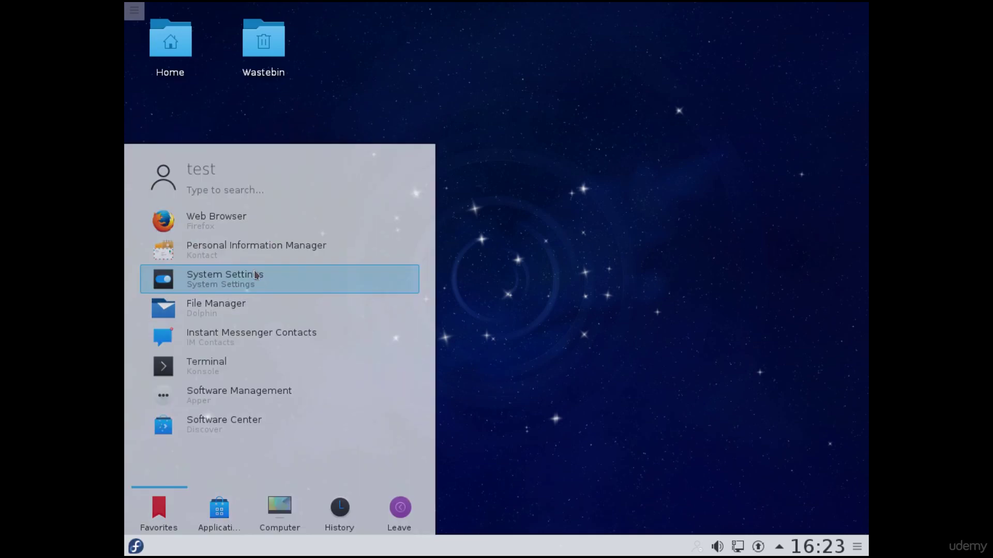
scroll(340, 125, down, 5)
scroll(340, 125, up, 5)
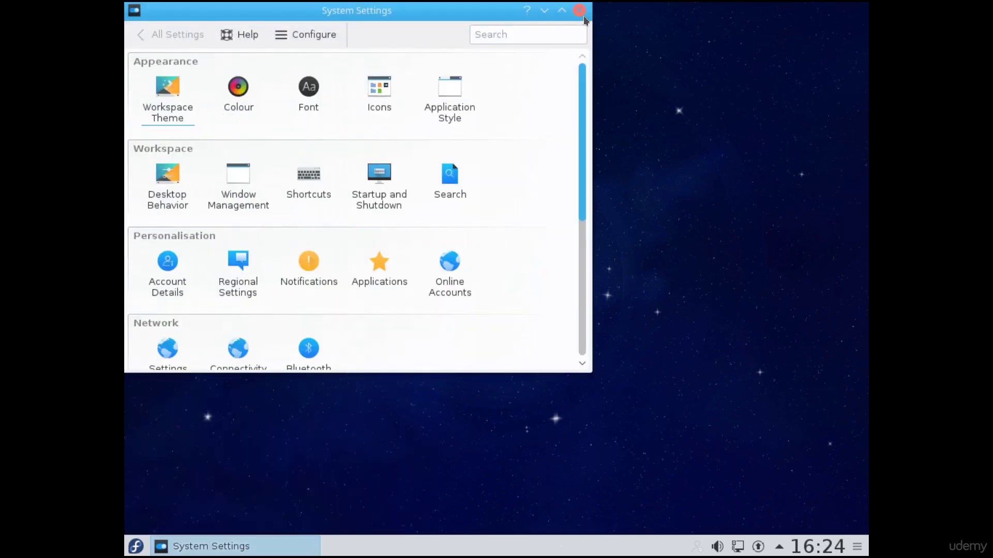
click(579, 10)
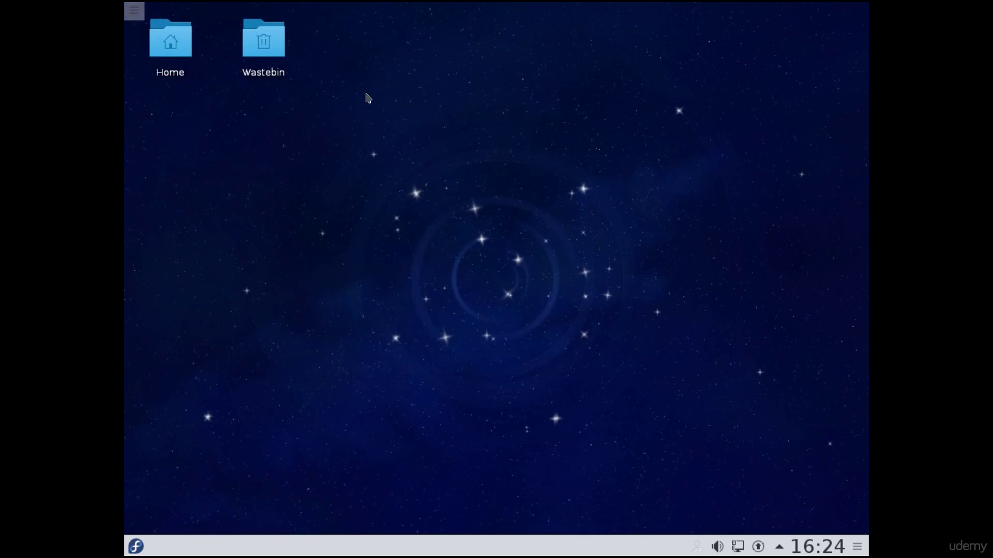
click(135, 549)
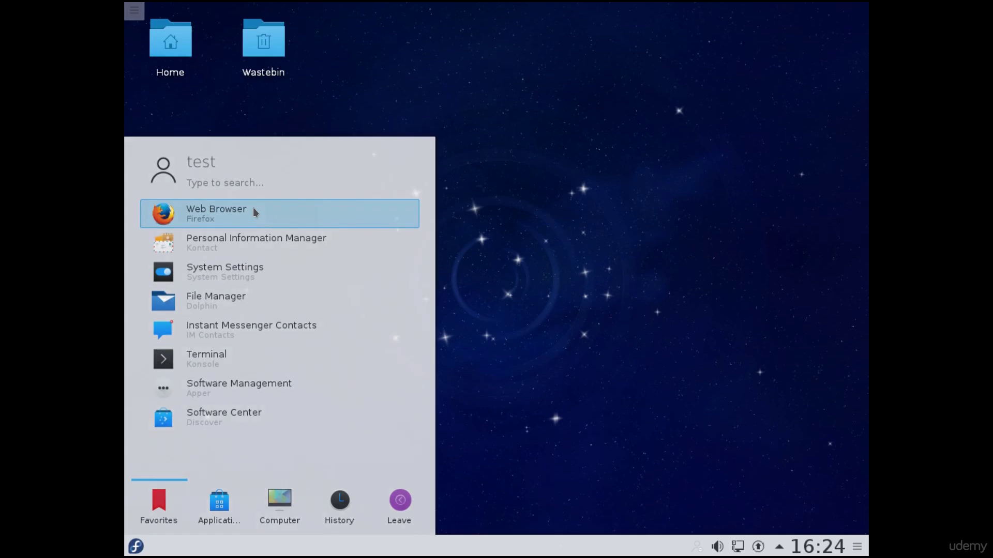
Step: Launch Firefox from the launcher, then close its three tabs until it quits
click(253, 209)
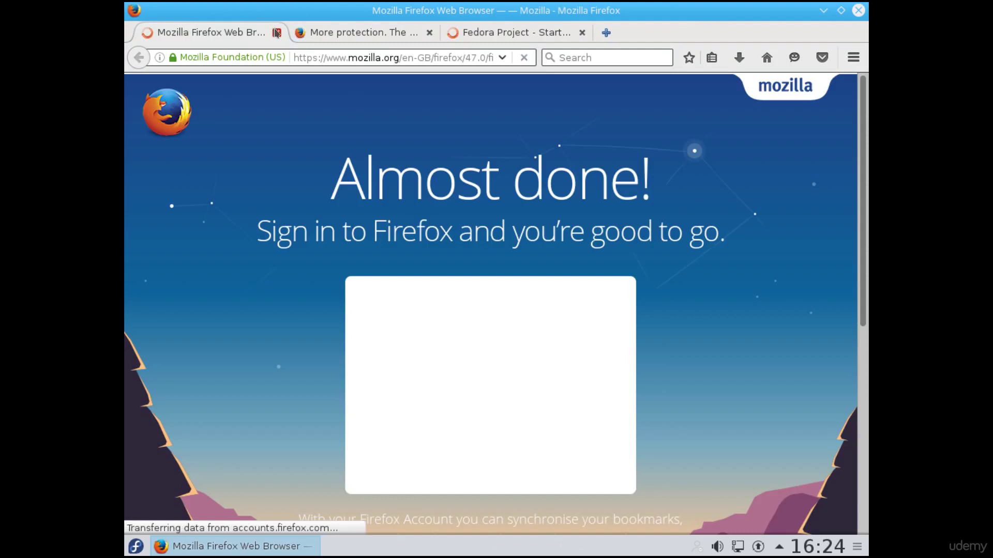
click(277, 32)
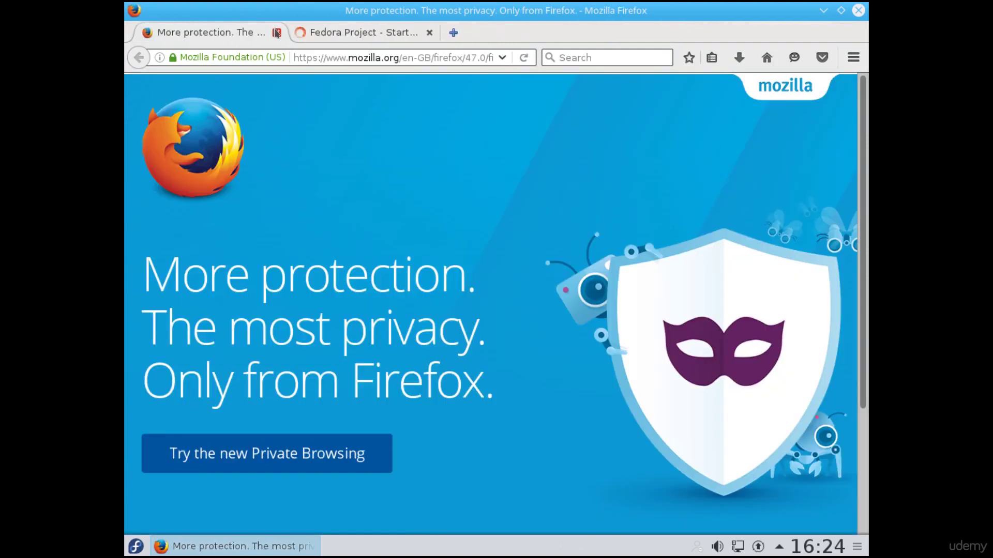
click(276, 32)
click(277, 33)
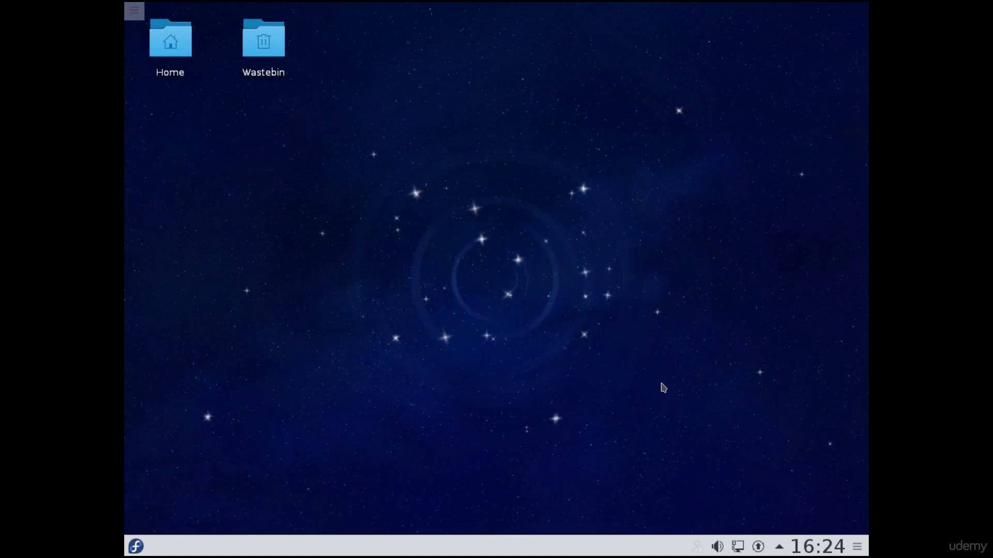
Step: Check the software updates tray item, view the hidden status items, then open and dismiss the launcher
click(757, 546)
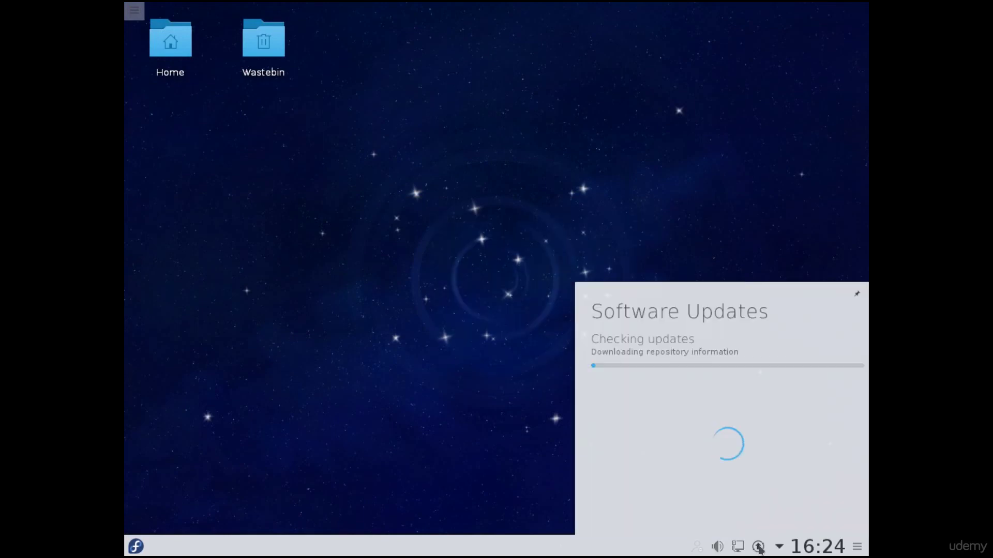
click(778, 547)
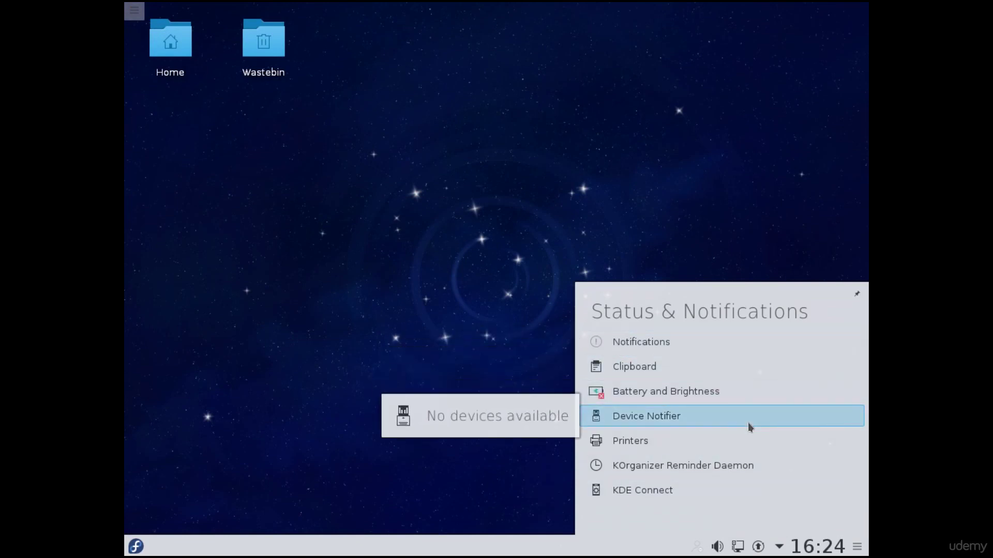
click(375, 173)
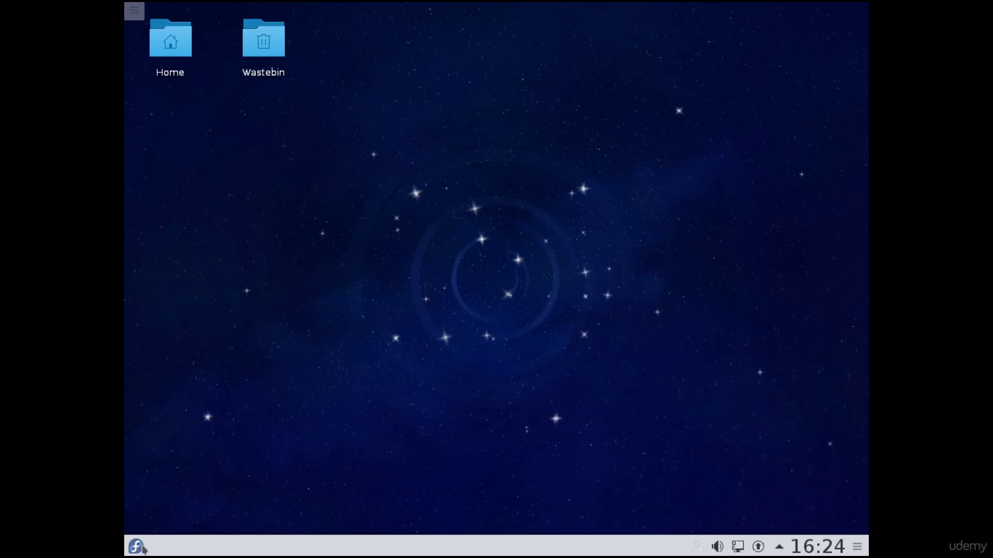
click(139, 547)
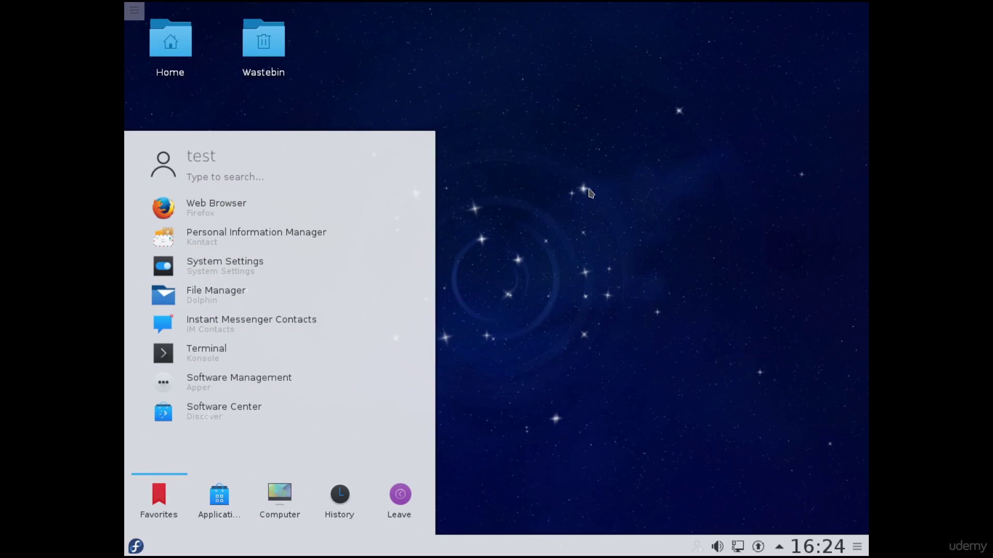
click(590, 192)
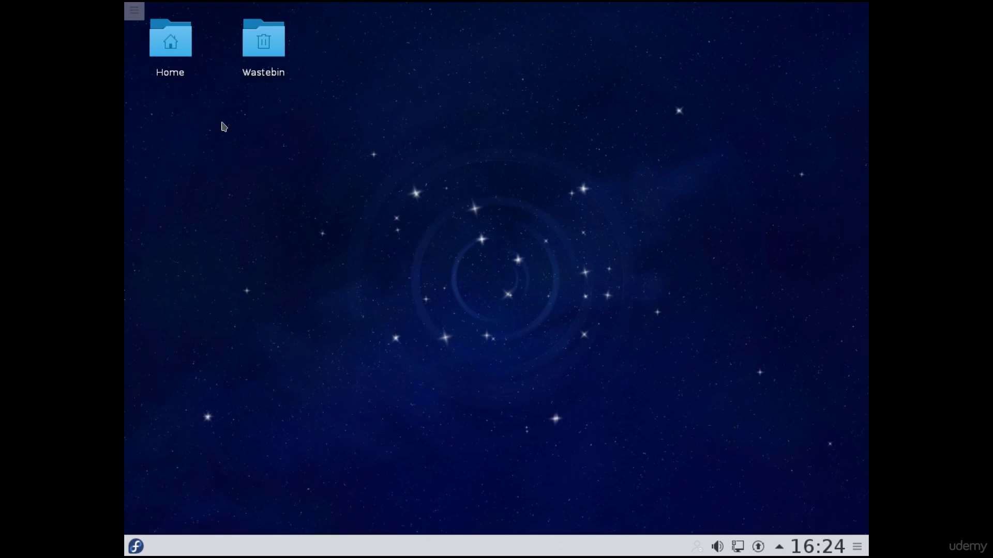
Step: Box-select the Home and Wastebin icons, then drag several selection rectangles across empty desktop
drag(854, 525, 412, 235)
drag(368, 176, 585, 295)
drag(319, 98, 473, 220)
drag(370, 129, 394, 162)
drag(350, 116, 677, 369)
right_click(433, 224)
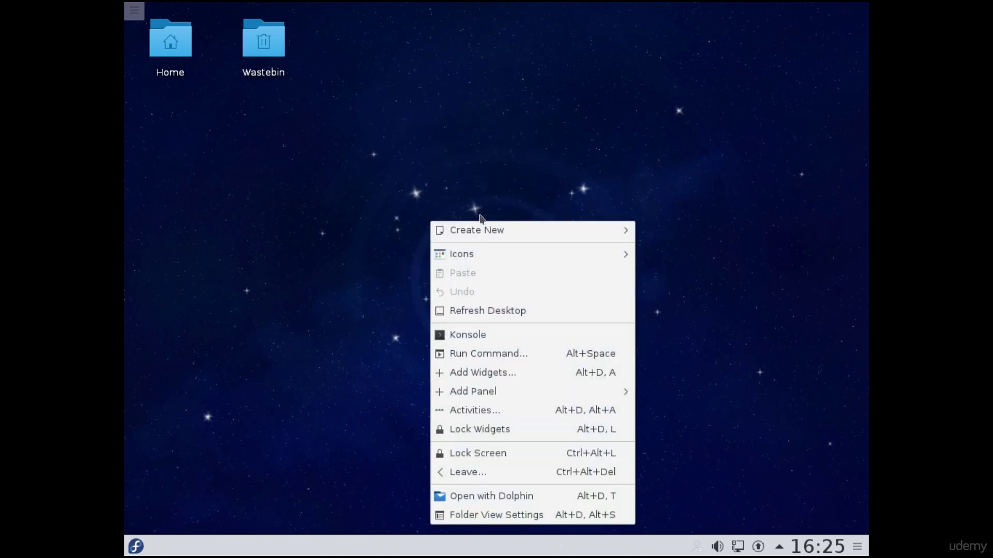
click(372, 352)
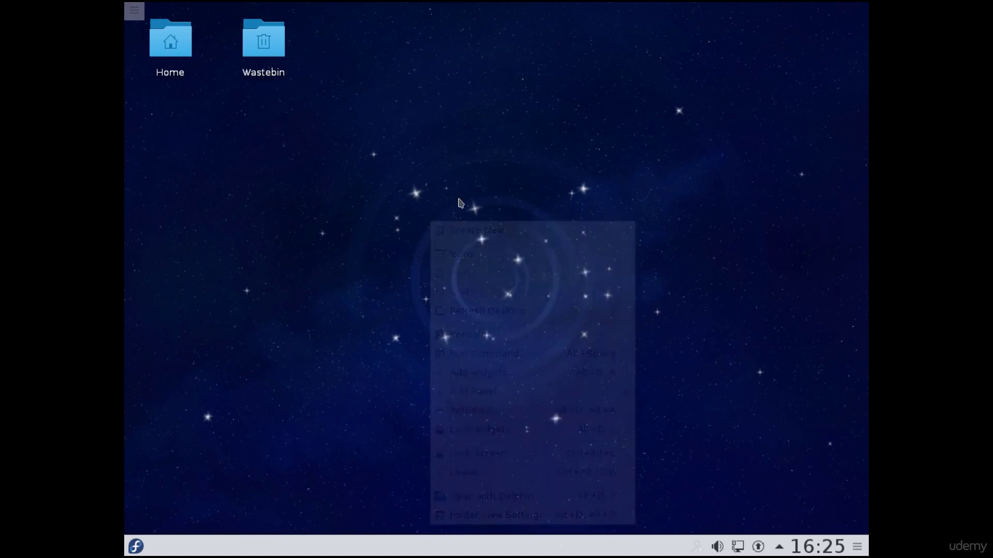
right_click(461, 194)
click(435, 321)
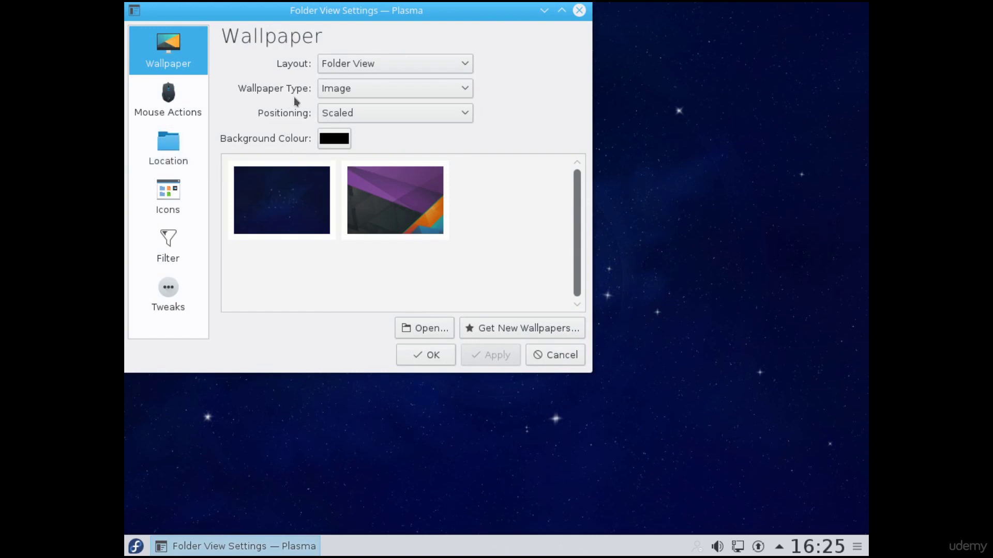
click(364, 90)
click(445, 330)
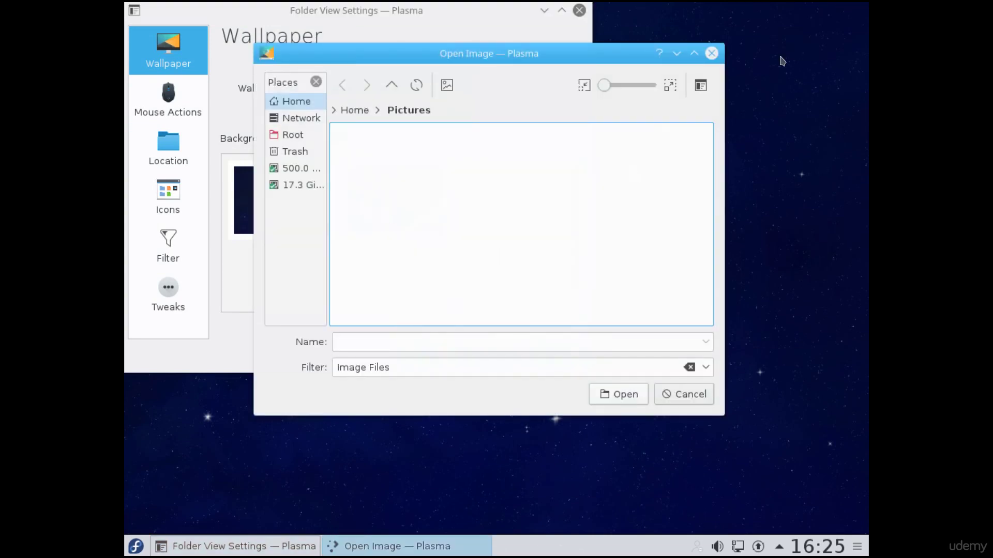
click(711, 53)
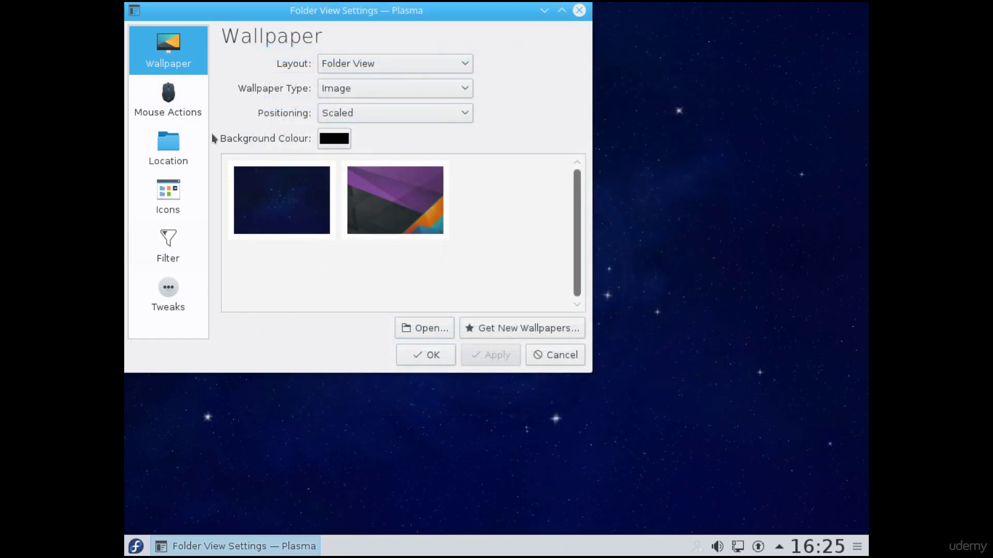
click(579, 10)
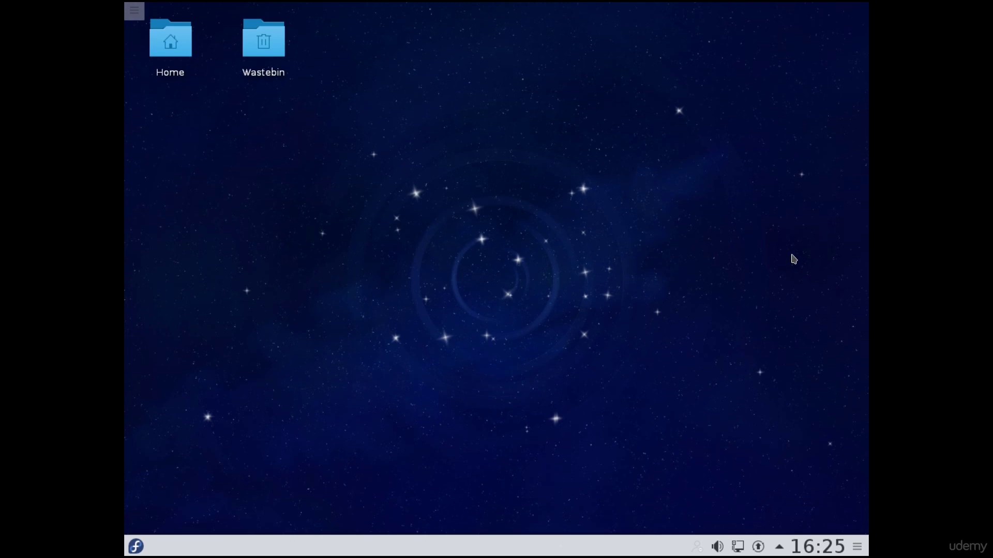
drag(359, 221, 481, 309)
drag(329, 119, 815, 376)
drag(284, 108, 672, 401)
drag(269, 117, 704, 447)
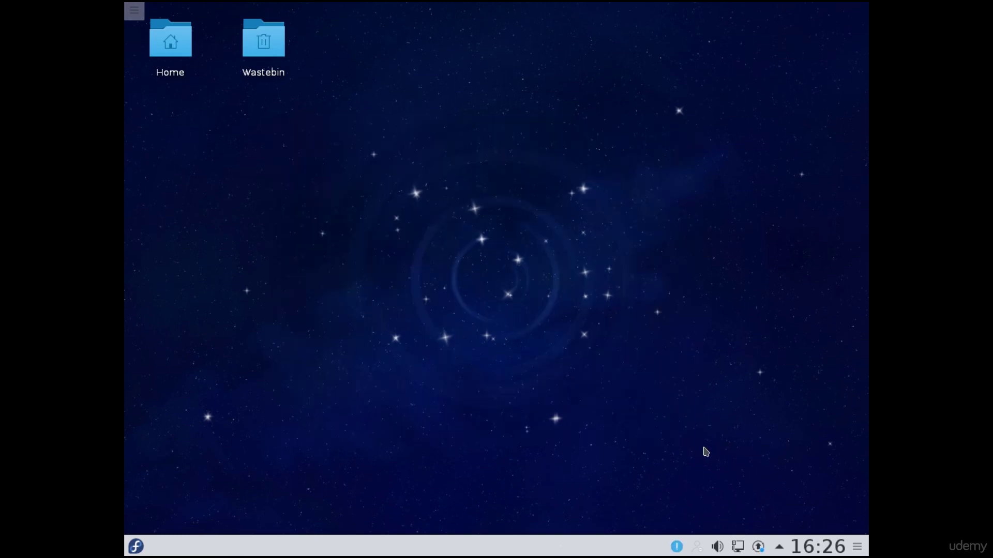